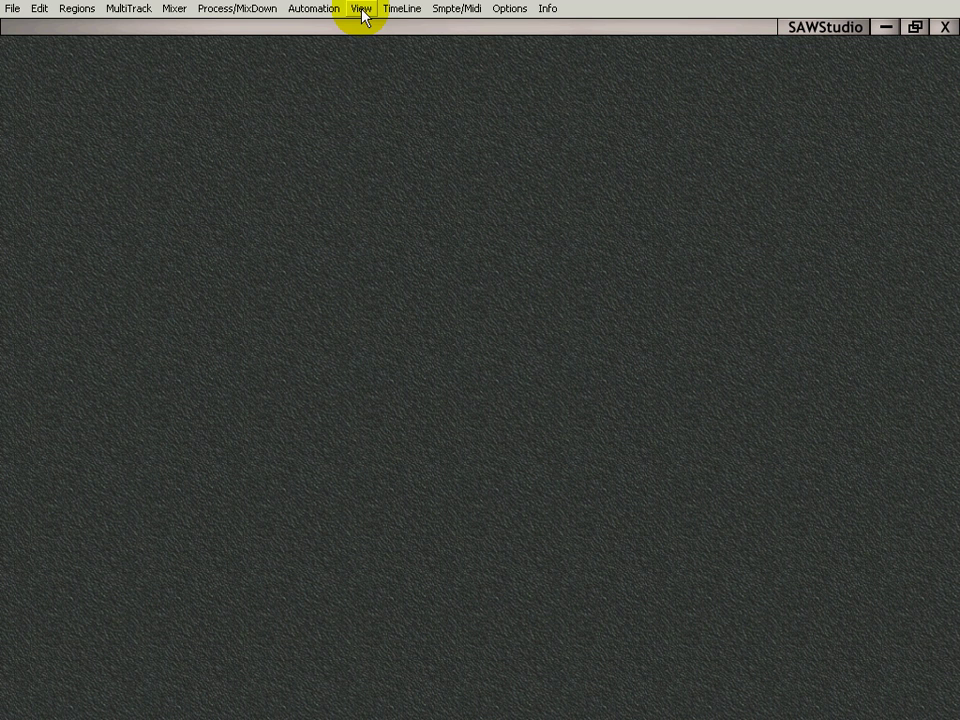
# - Open the Control Track window and move it to the upper middle of the workspace
pyautogui.click(362, 9)
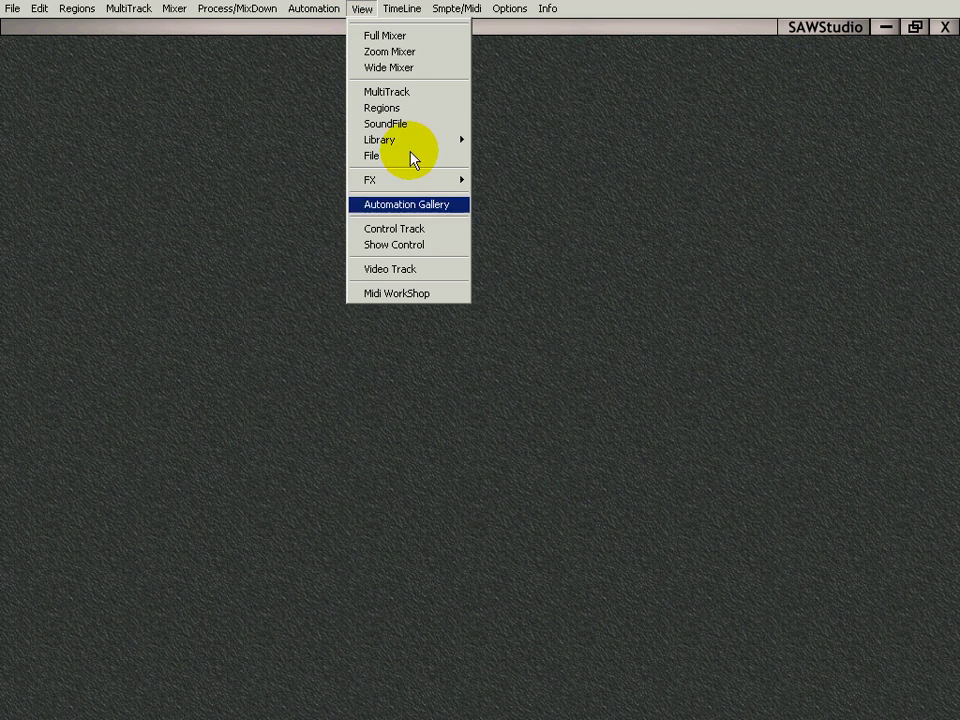
pyautogui.click(393, 230)
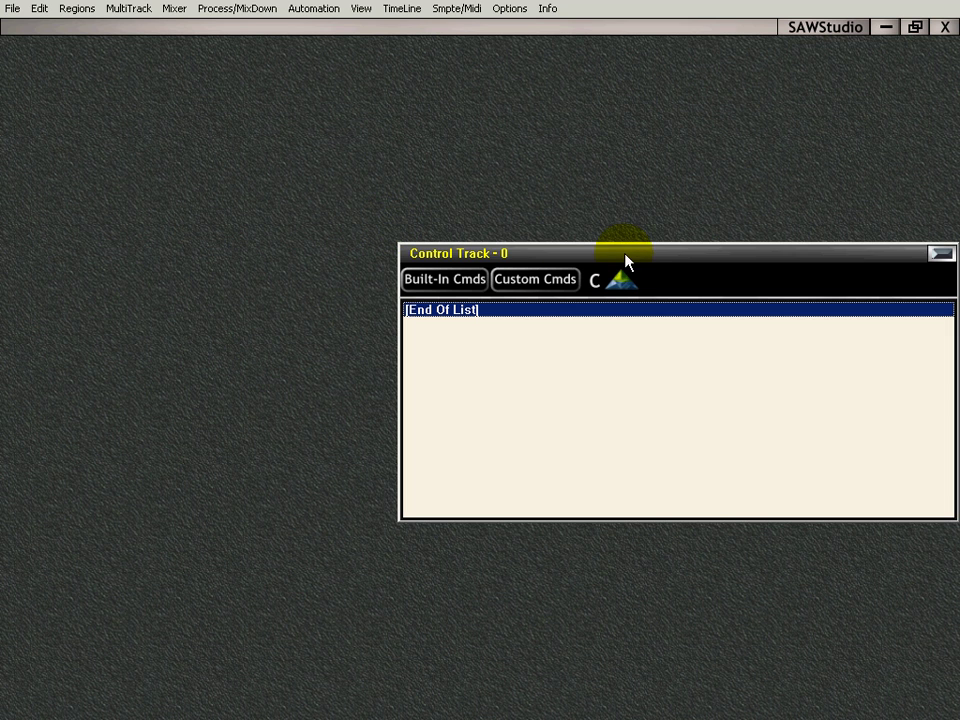
pyautogui.moveTo(620, 254); pyautogui.dragTo(430, 112)
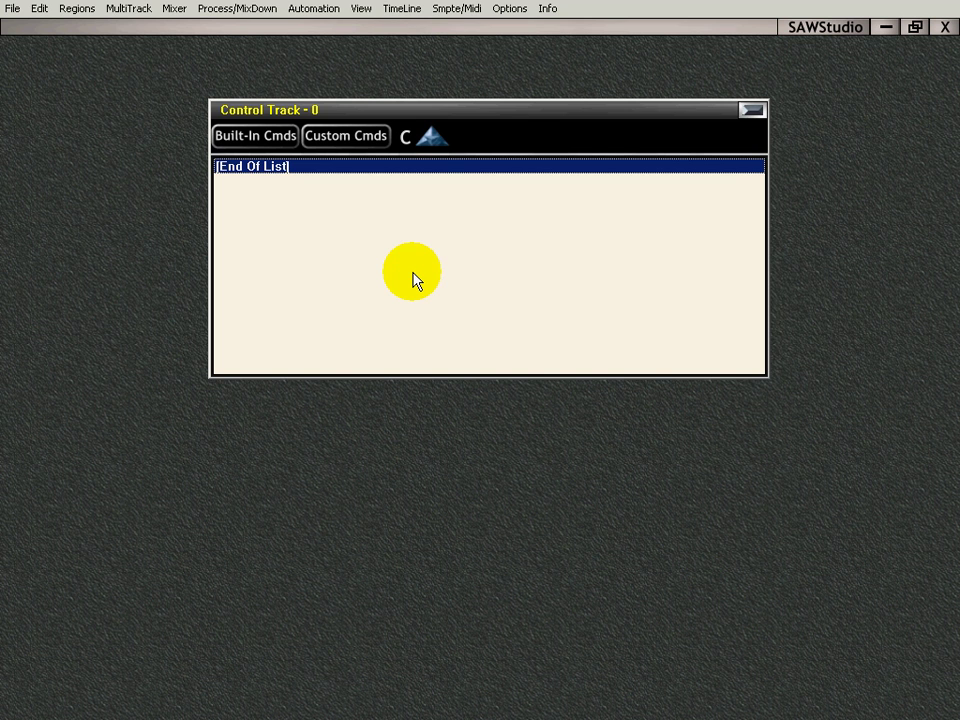
# - Add a Cue Location command with no MIDI trigger to the control track and delete it again
pyautogui.click(243, 152)
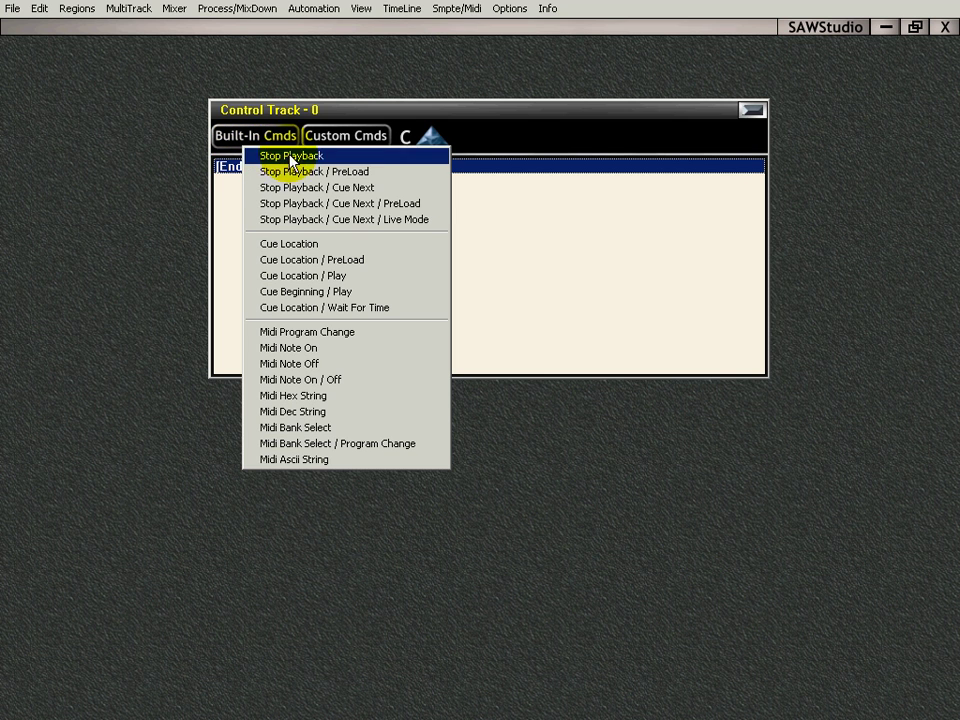
pyautogui.click(325, 246)
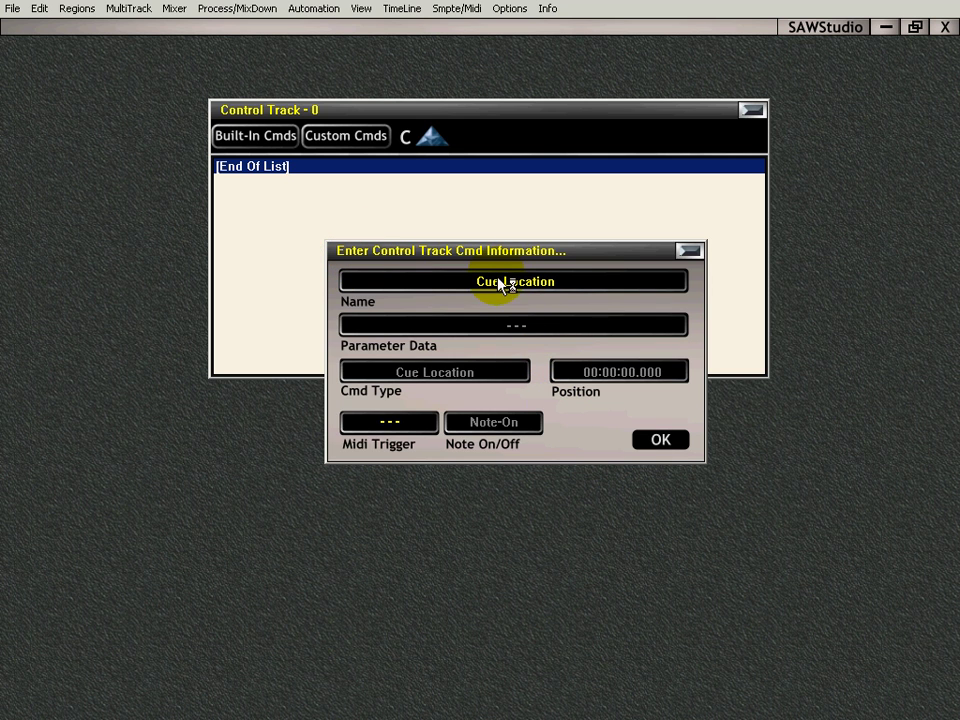
pyautogui.click(395, 419)
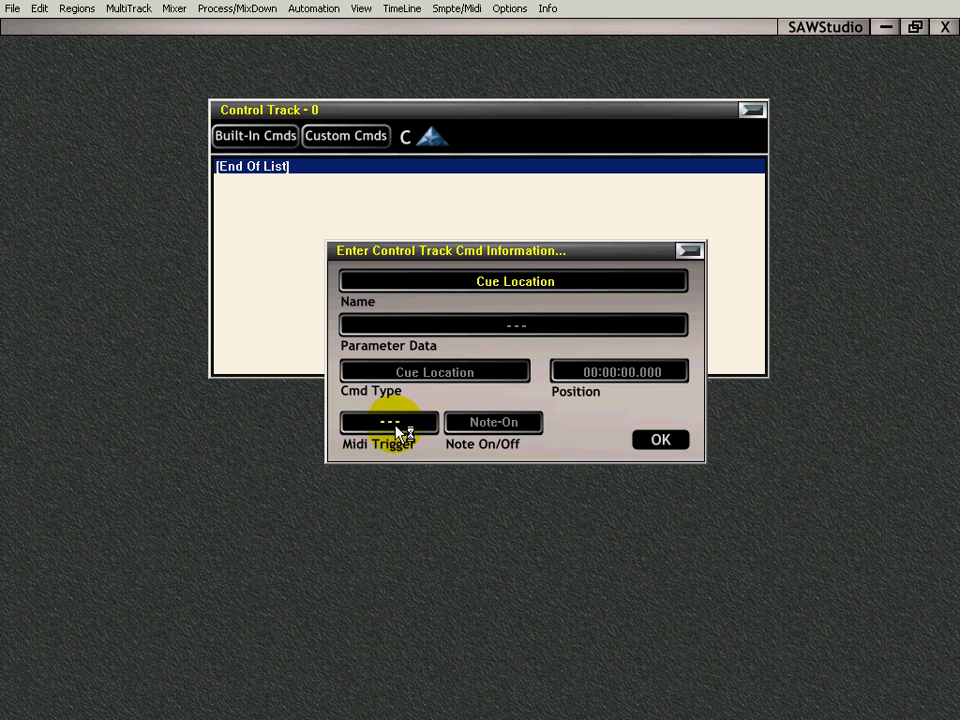
pyautogui.click(513, 285)
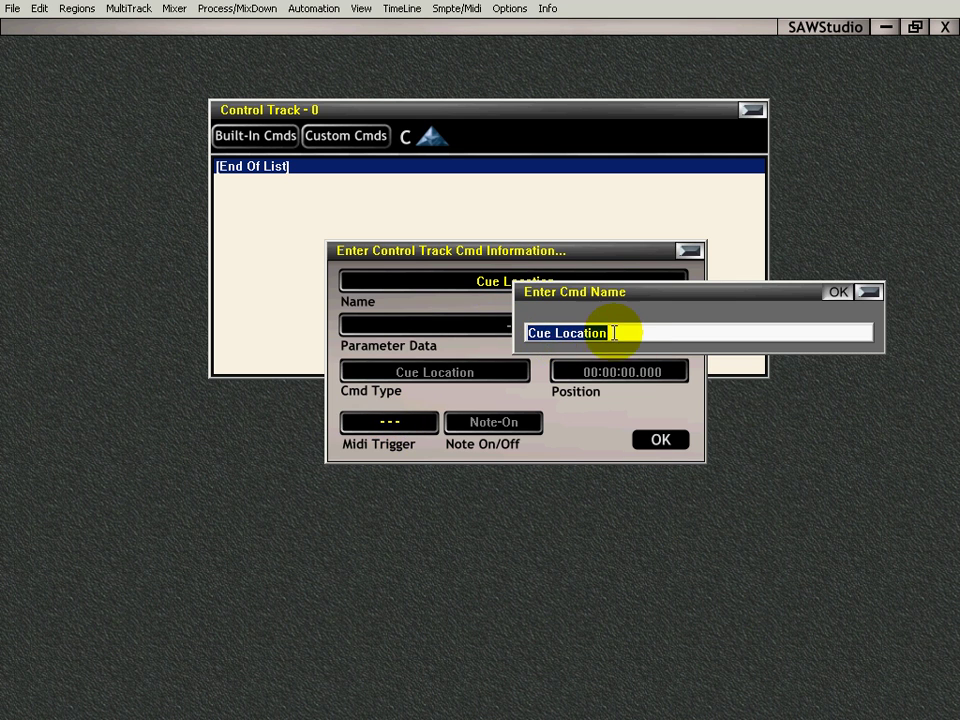
pyautogui.click(866, 289)
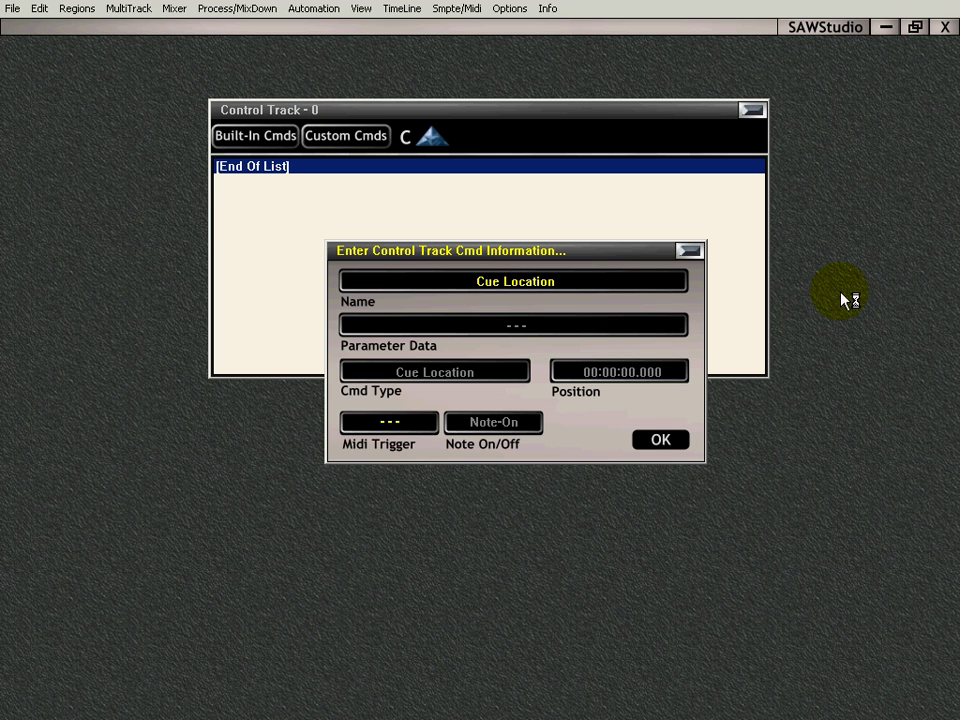
pyautogui.click(398, 425)
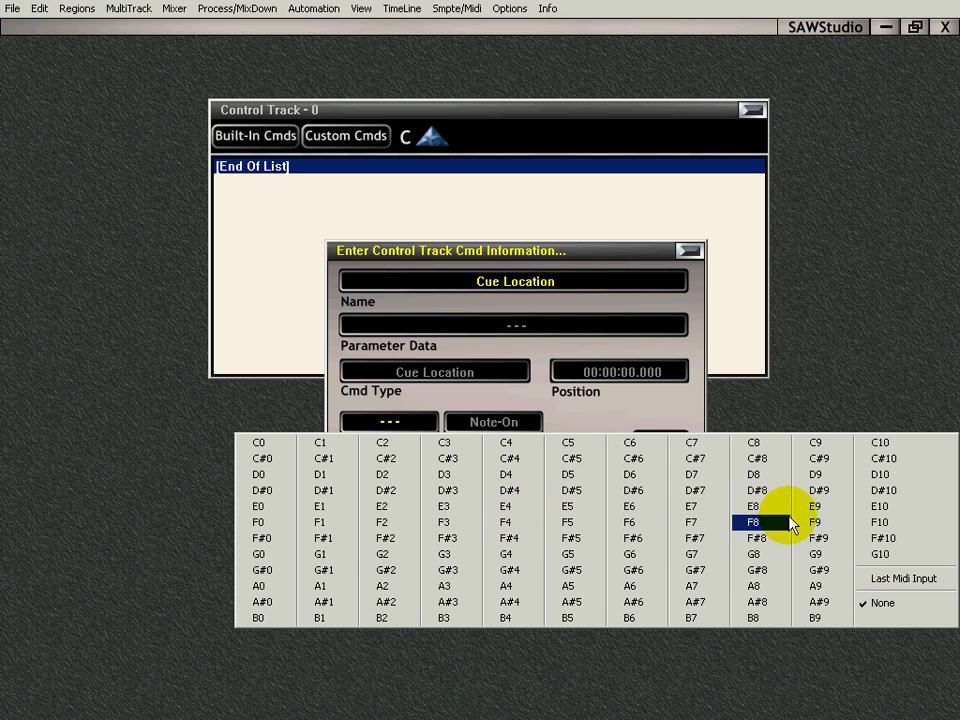
pyautogui.click(884, 605)
pyautogui.click(664, 443)
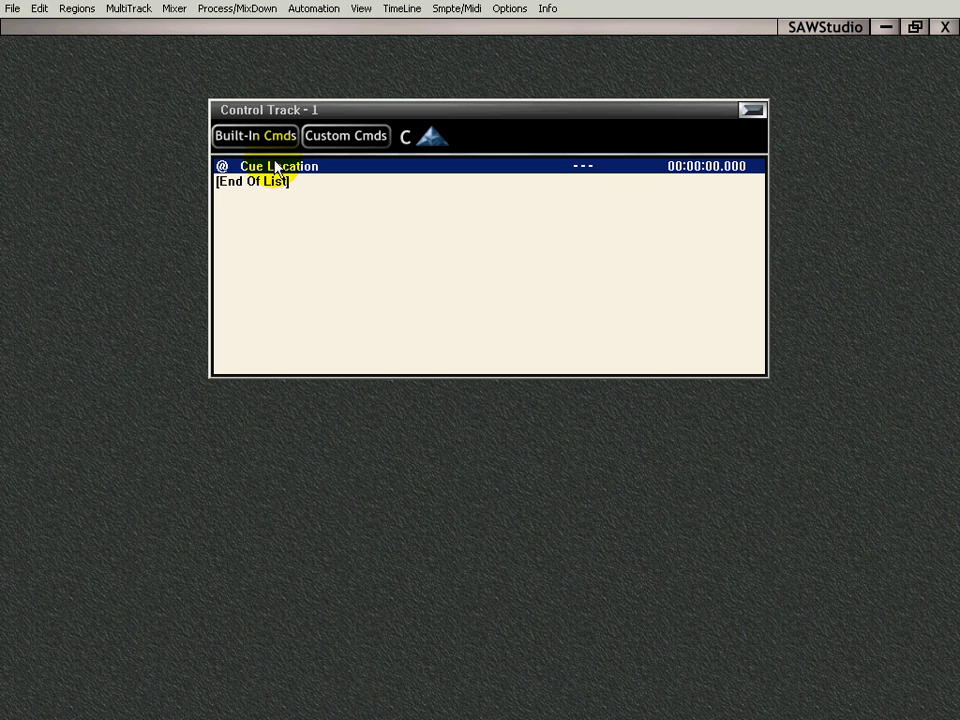
pyautogui.press('Delete')
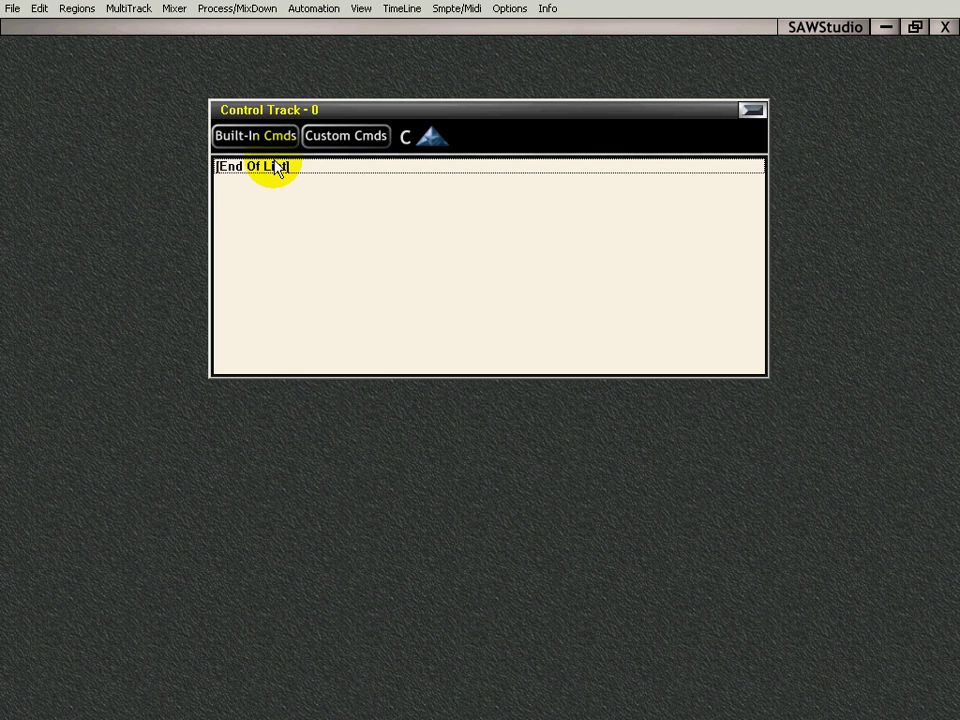
# - Look through the custom command options and the control track's MIDI trigger and cue base name settings
pyautogui.click(353, 143)
pyautogui.rightClick(355, 148)
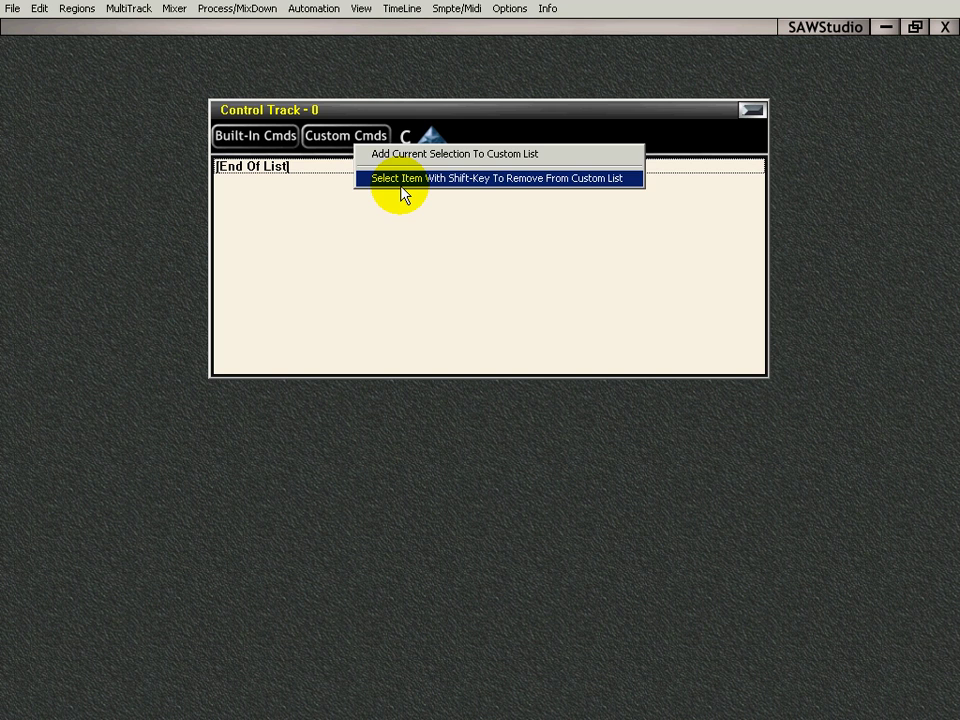
pyautogui.click(527, 195)
pyautogui.click(429, 138)
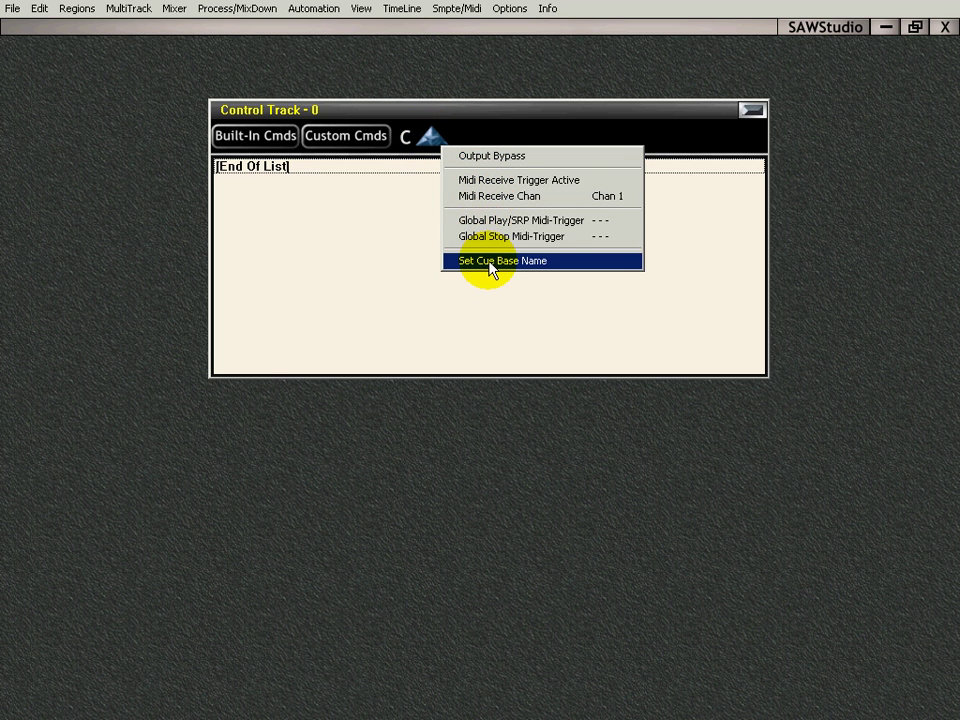
pyautogui.click(410, 232)
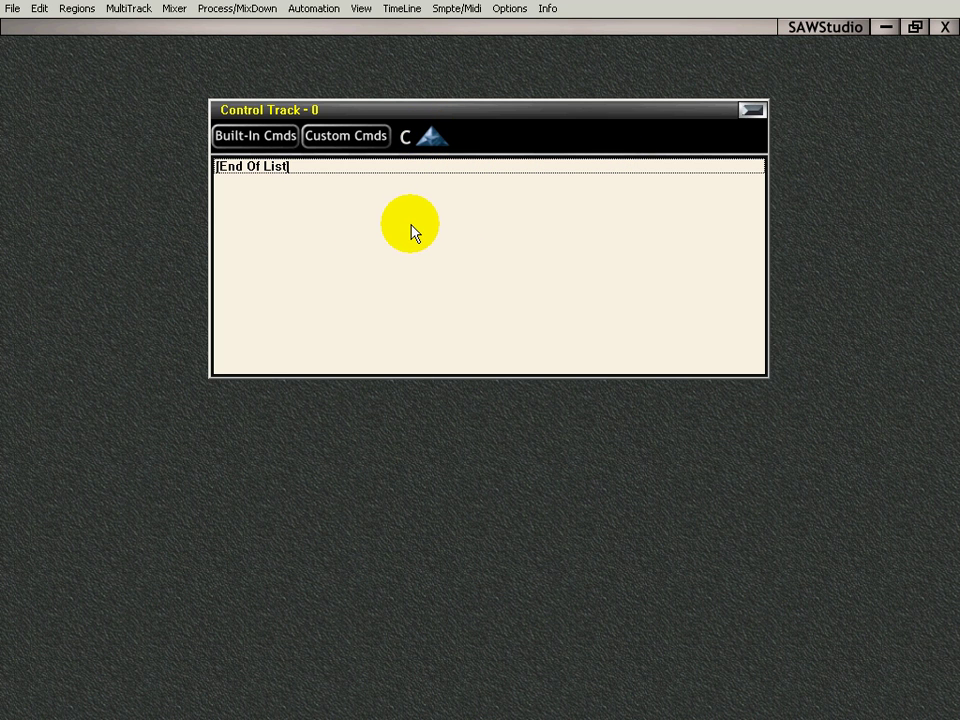
# - Bring up the workspace view with the mixers, MultiTrack, Regions and Control Track windows, and show track 1 in the MultiTrack
pyautogui.press('F1')
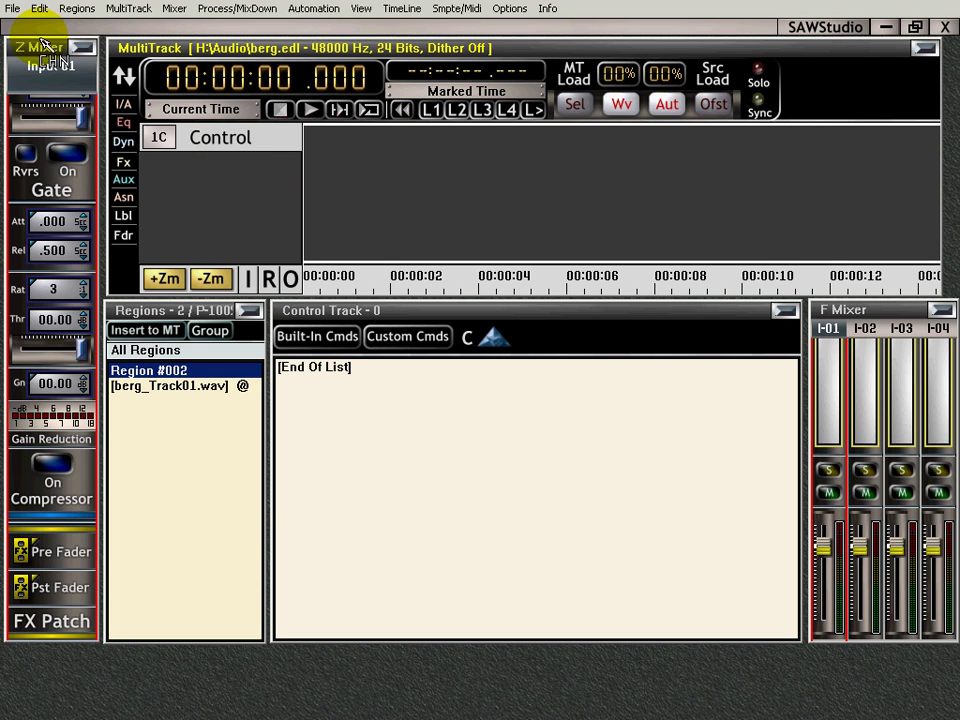
pyautogui.click(258, 80)
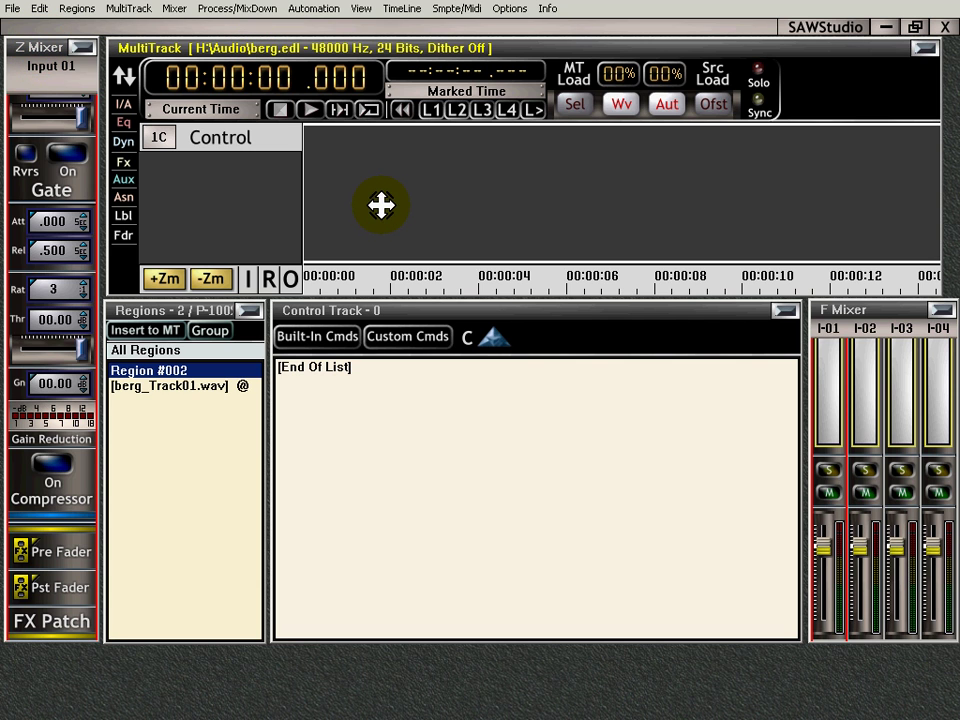
pyautogui.scroll(-1, 373, 150)
pyautogui.scroll(16, 368, 148)
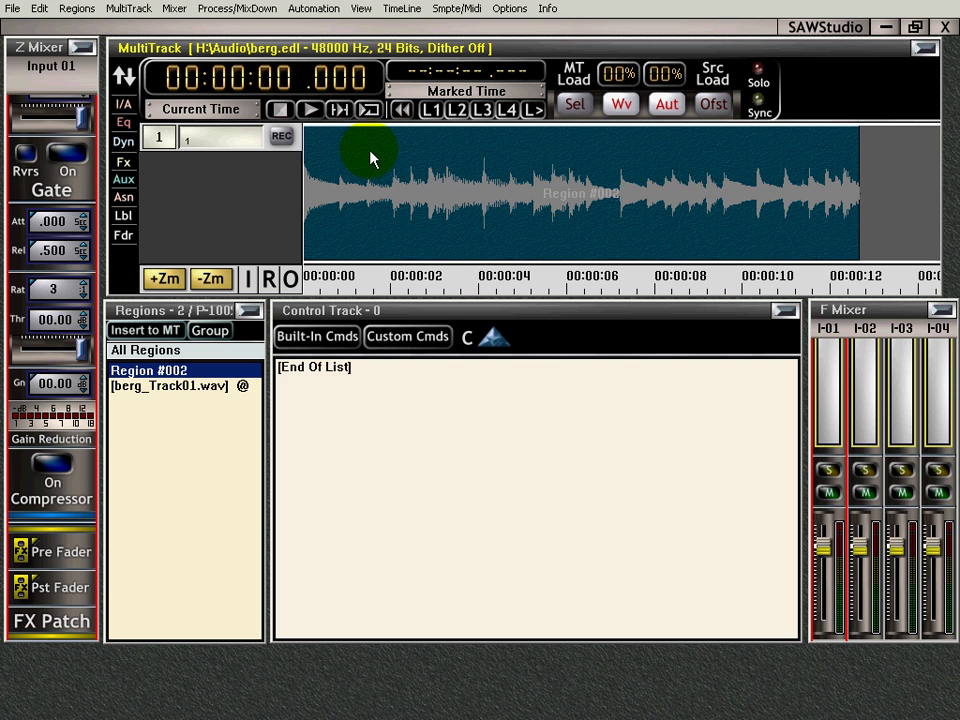
# - Add a Stop Playback command named Stop Here to the control track at 00:00:05.482
pyautogui.click(545, 285)
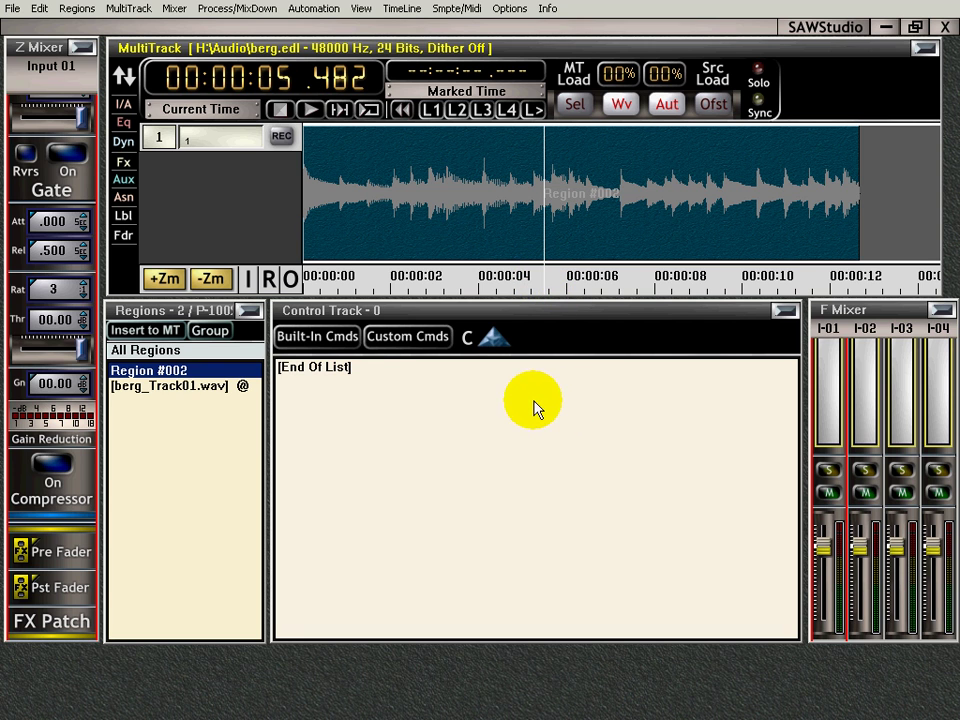
pyautogui.click(323, 347)
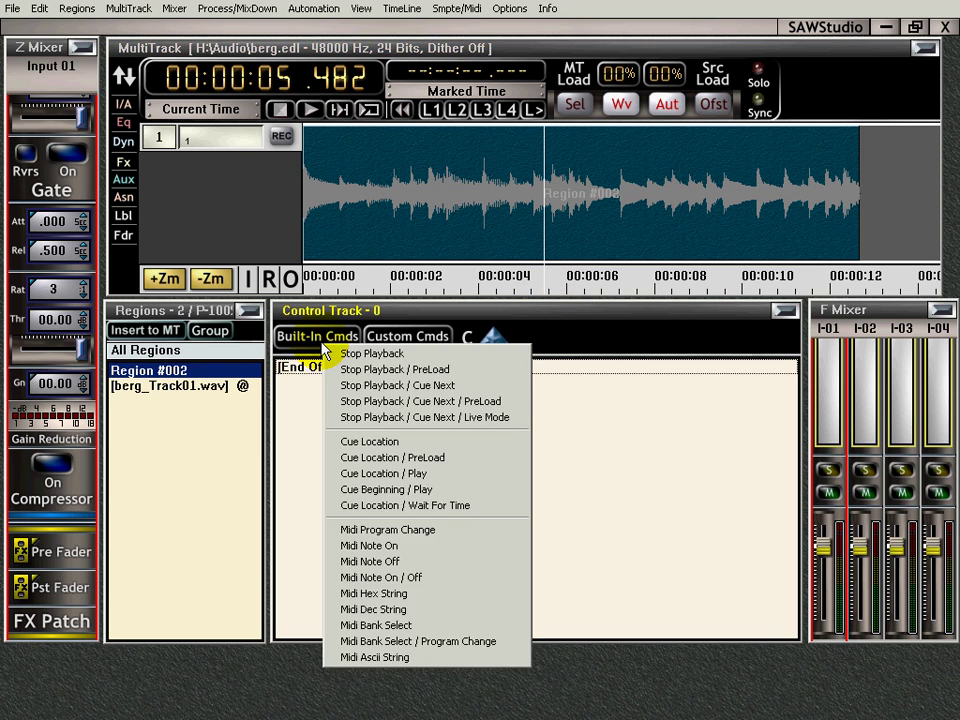
pyautogui.click(344, 354)
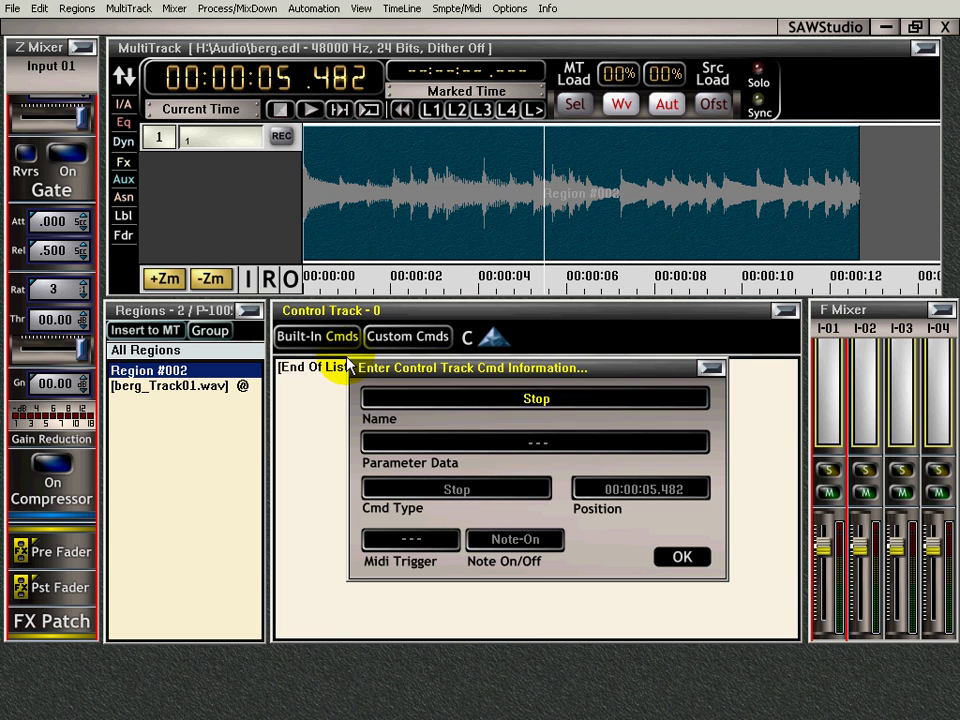
pyautogui.click(538, 400)
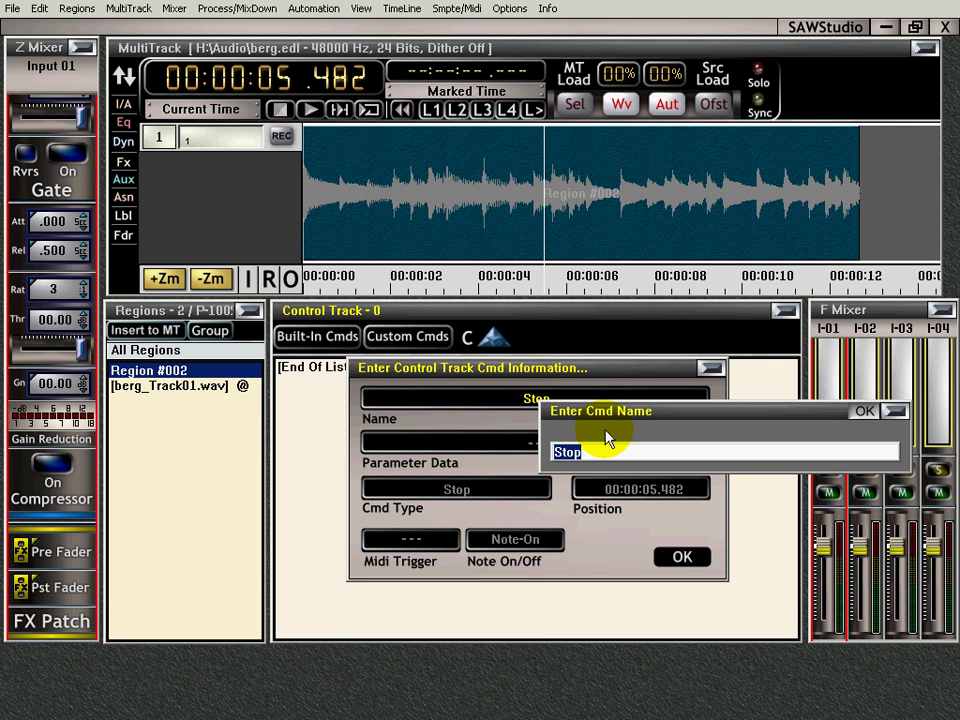
pyautogui.write('Stop Here')
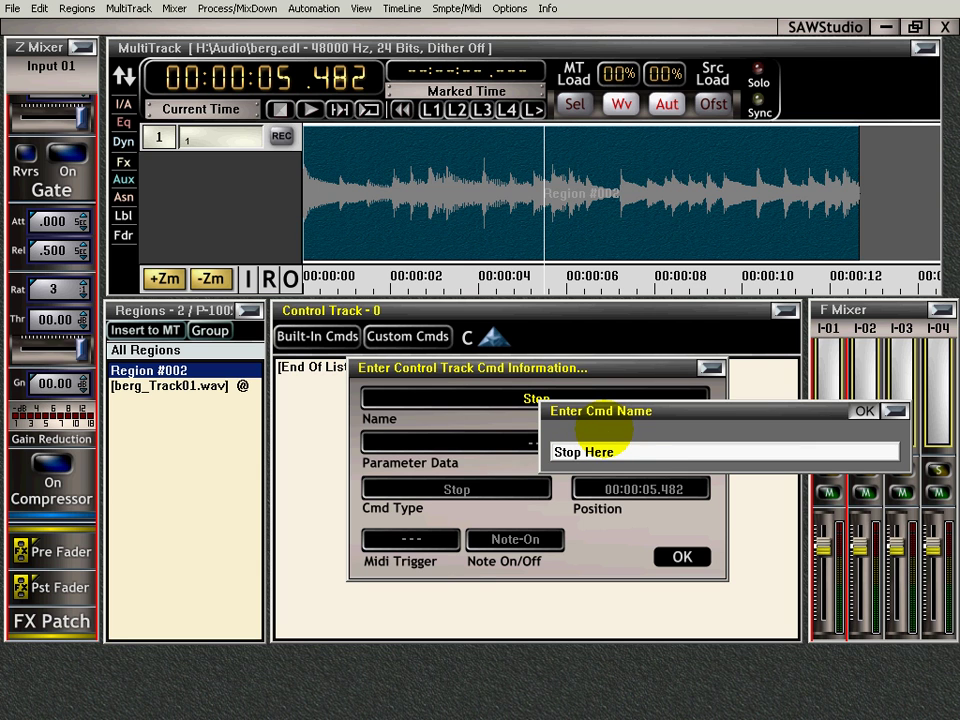
pyautogui.click(862, 410)
pyautogui.click(674, 562)
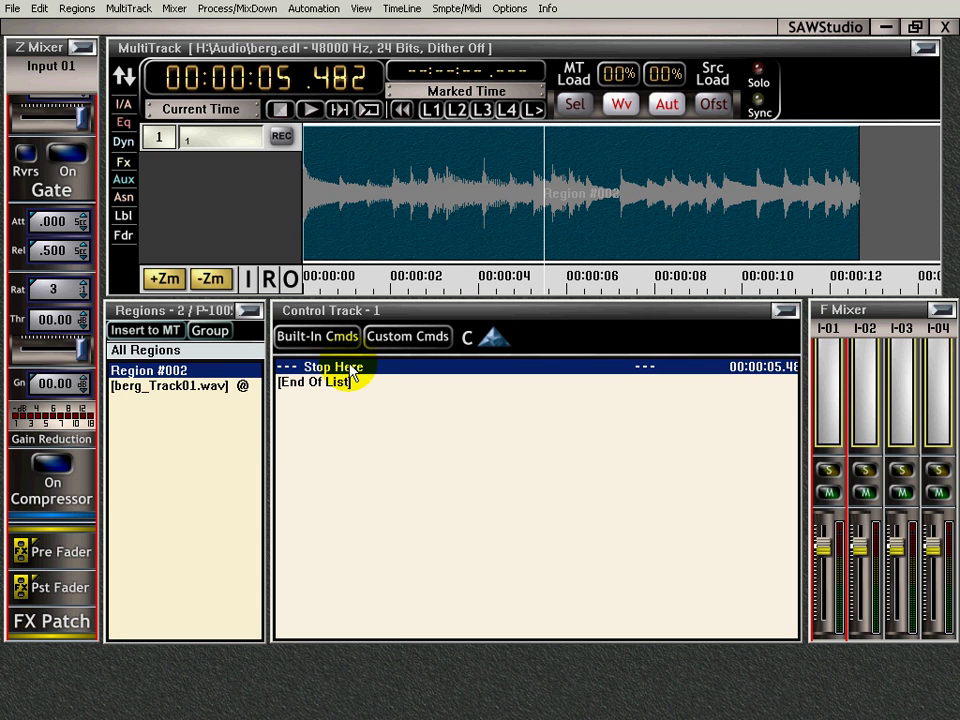
# - Play the MultiTrack from a point ahead of the Stop Here command to test it
pyautogui.click(418, 276)
pyautogui.press('space')
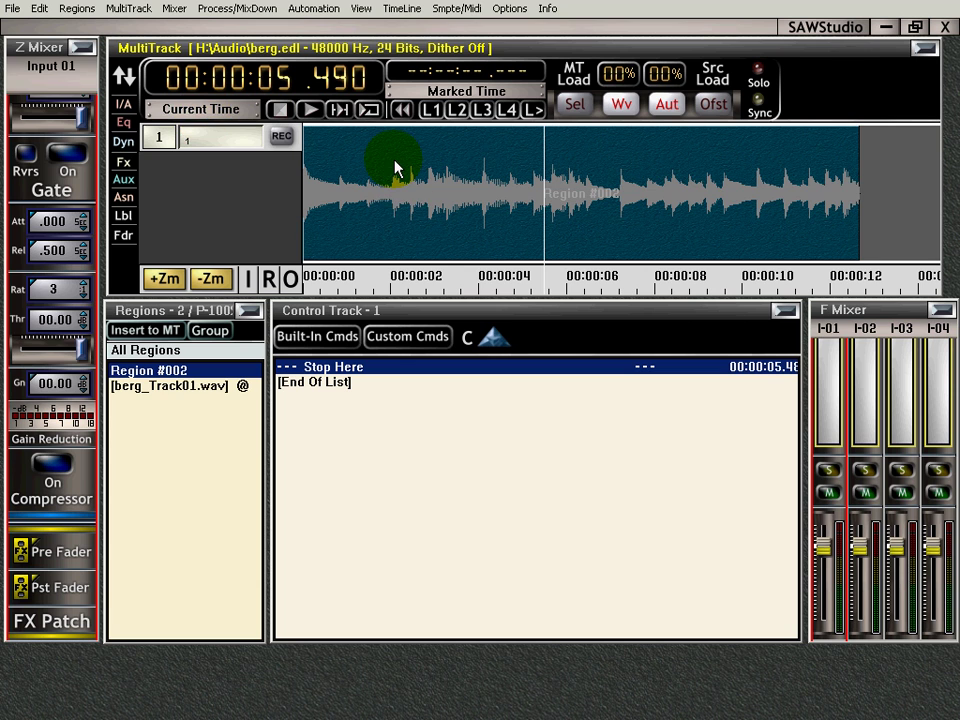
# - Show the Control track in the MultiTrack, close and reopen the Control Track window from it, and place the window between Regions and F Mixer
pyautogui.moveTo(393, 158); pyautogui.dragTo(377, 262)
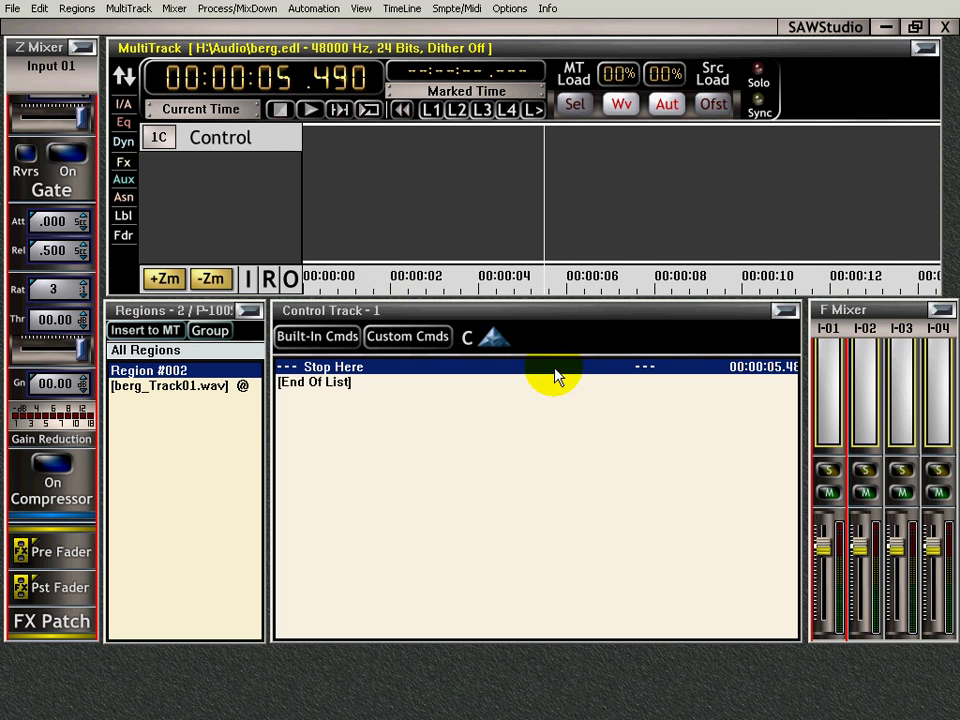
pyautogui.click(784, 311)
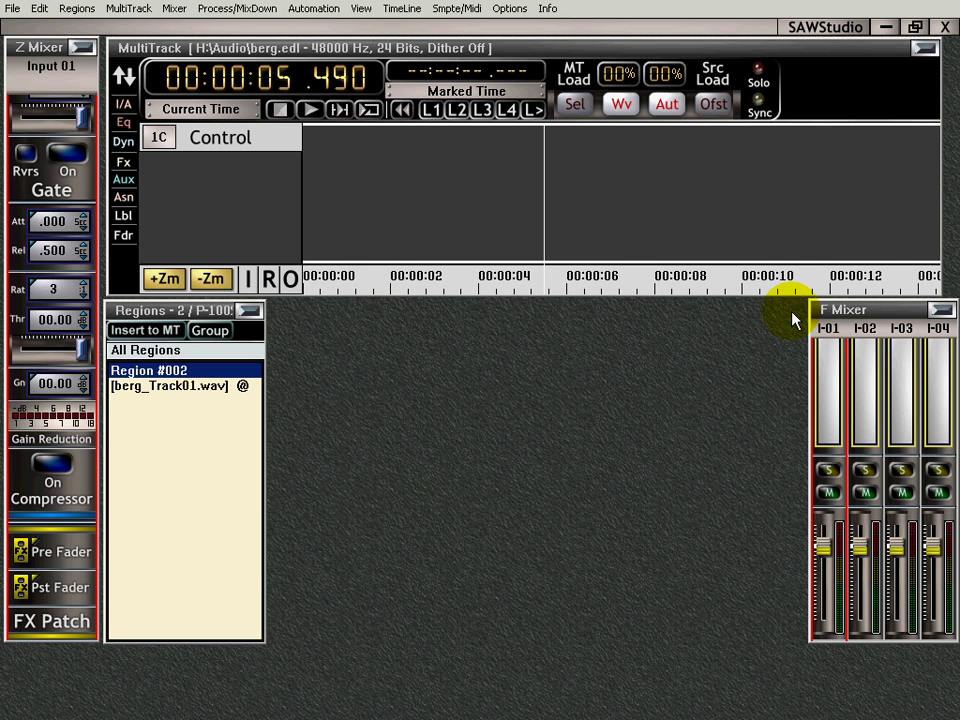
pyautogui.doubleClick(210, 142)
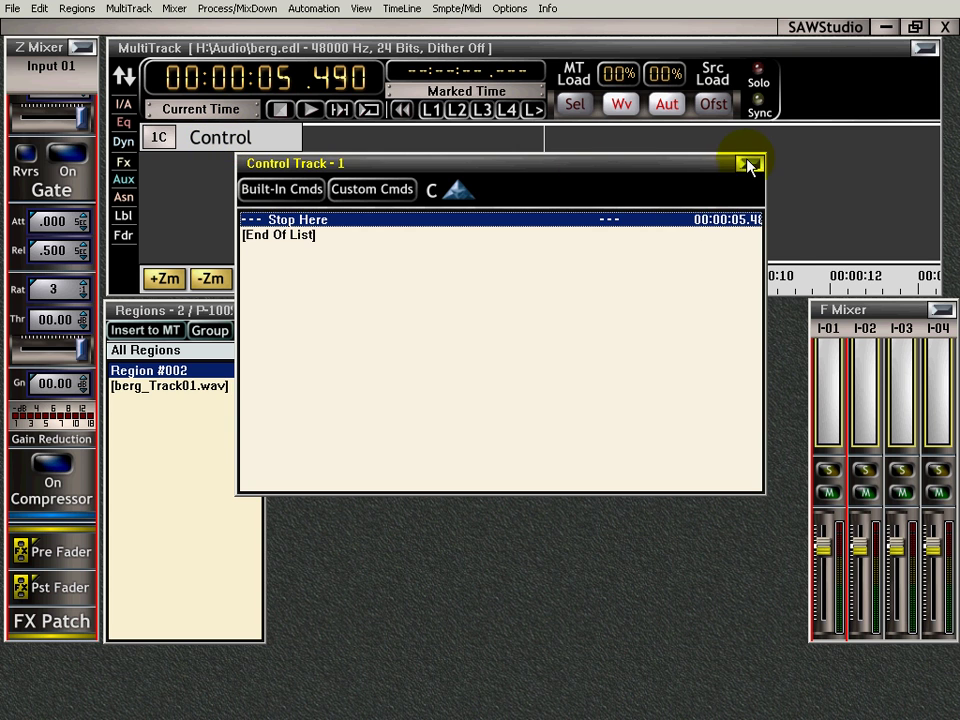
pyautogui.click(749, 163)
pyautogui.doubleClick(240, 142)
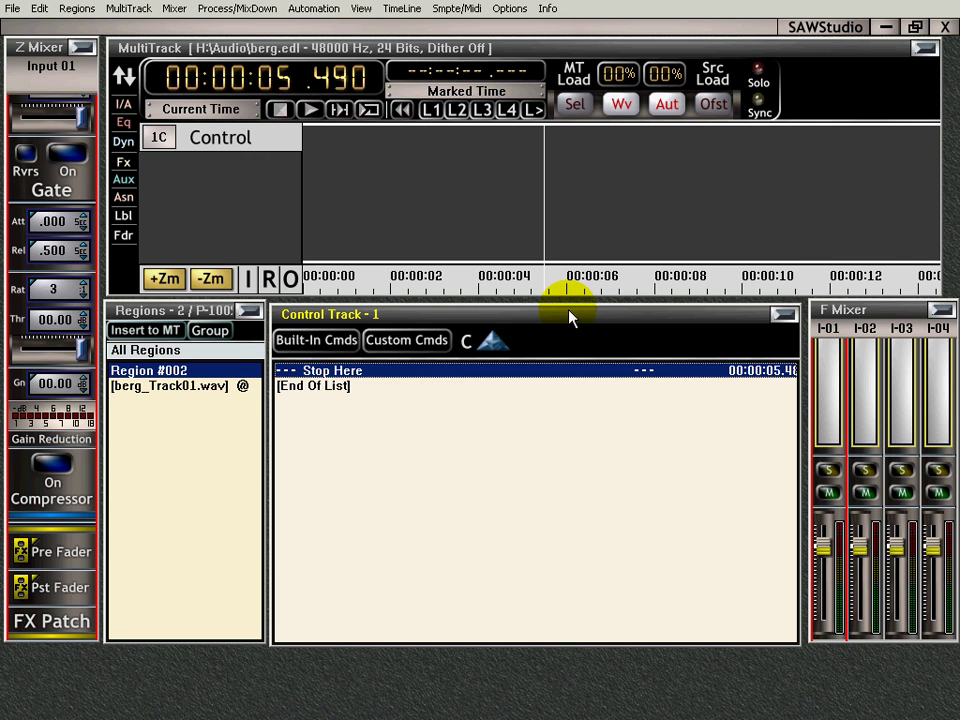
pyautogui.moveTo(572, 316); pyautogui.dragTo(575, 314)
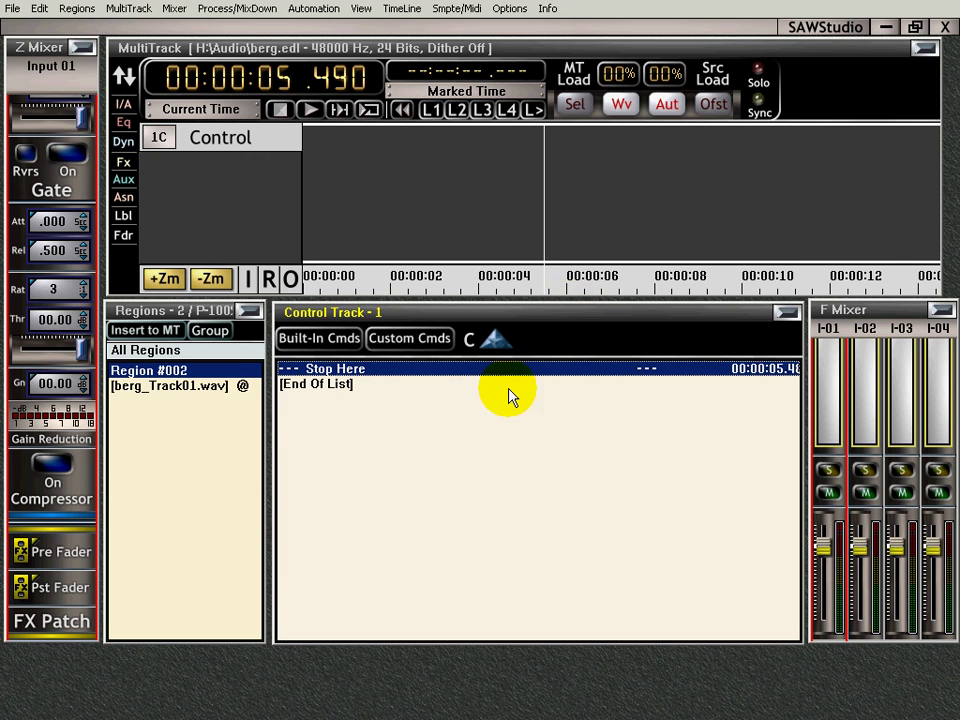